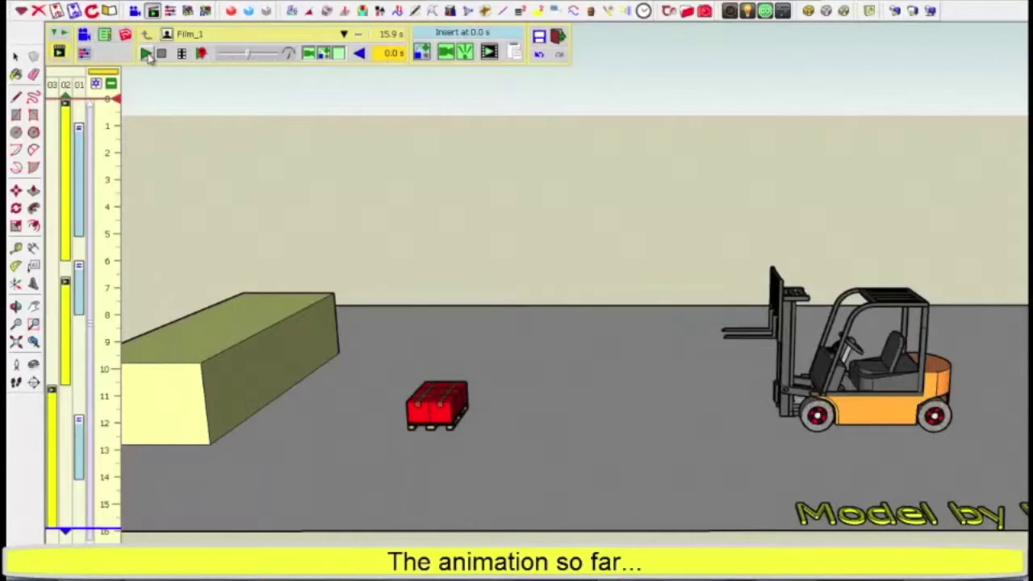
- Play Film_1 from 0 s and pause at its 15.9 s end, with the forklift against the box
left_click(148, 56)
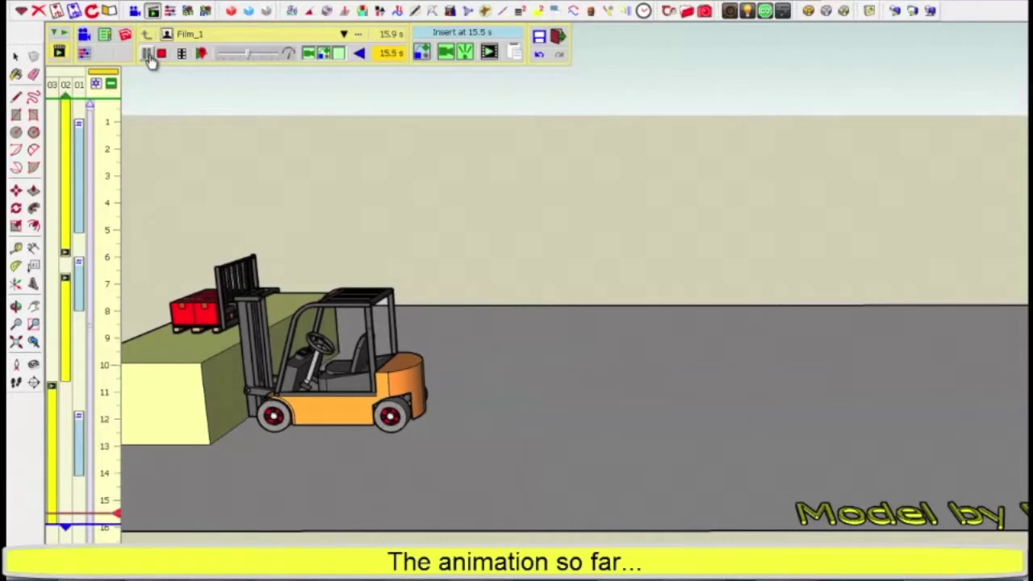
left_click(148, 55)
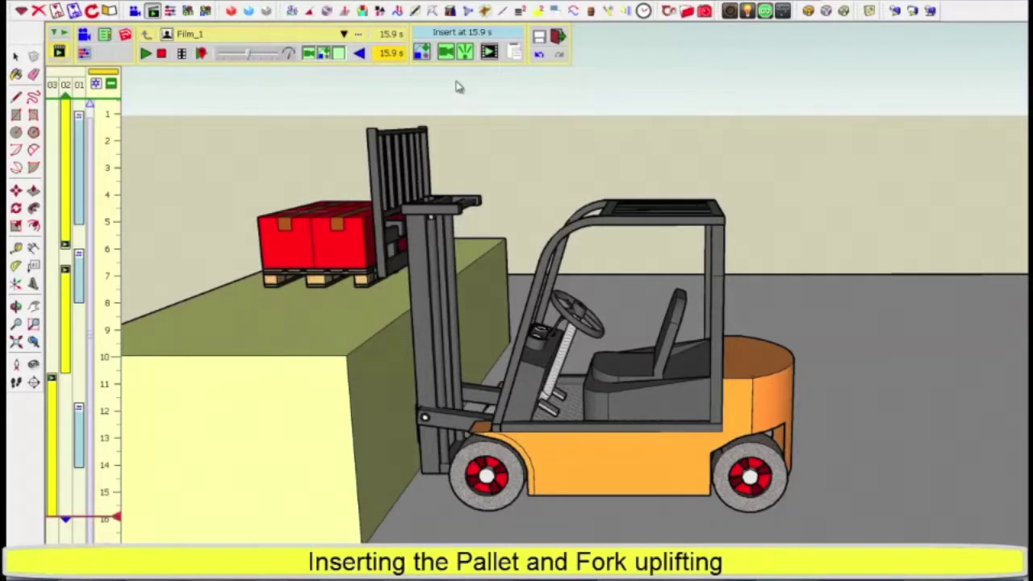
- Insert the 2.0 s Palette up movement at 15.9 s, zoom out, and preview the lifting clip
left_click(422, 53)
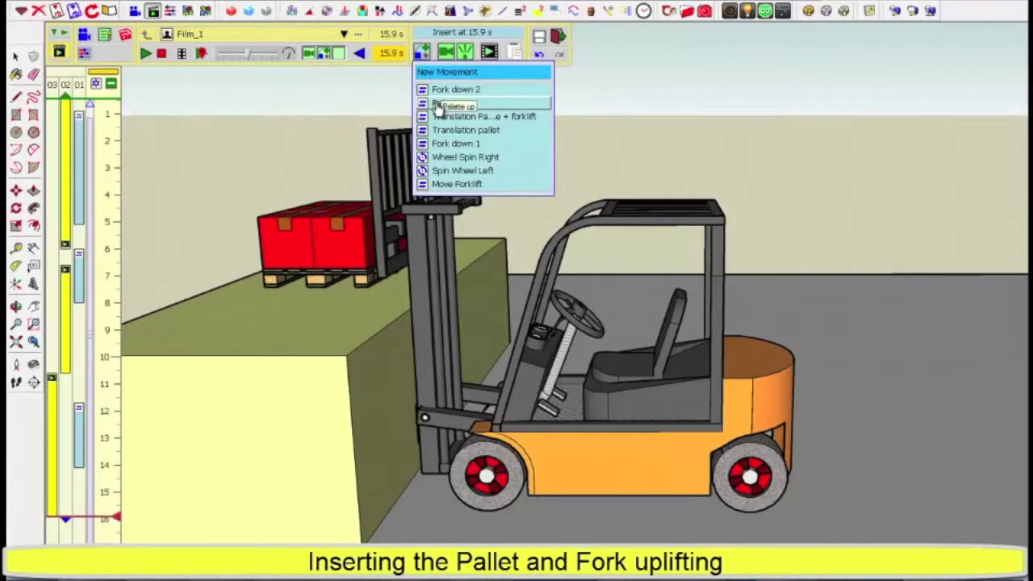
left_click(436, 107)
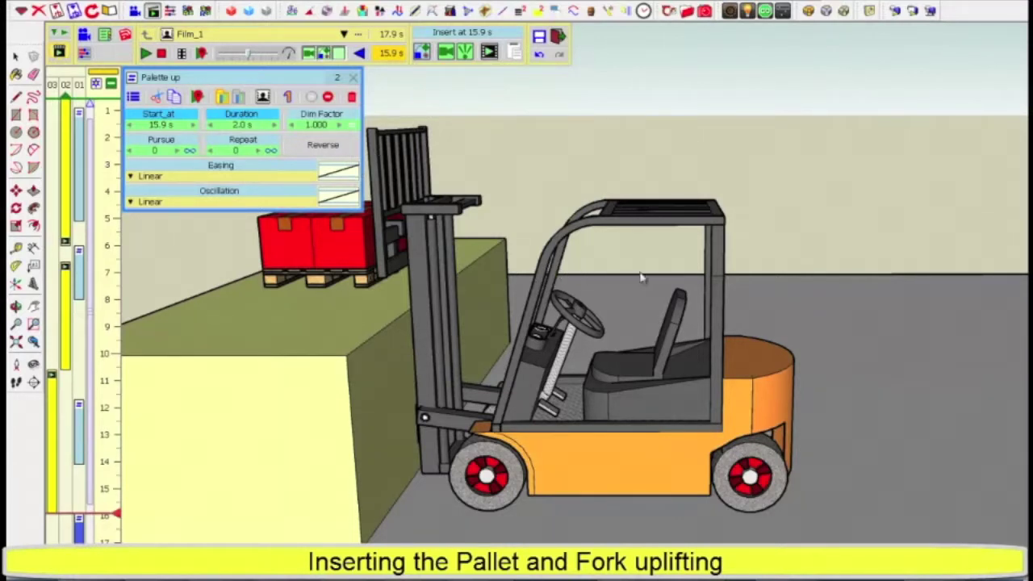
scroll(670, 283, "down", 2)
scroll(674, 283, "down", 1)
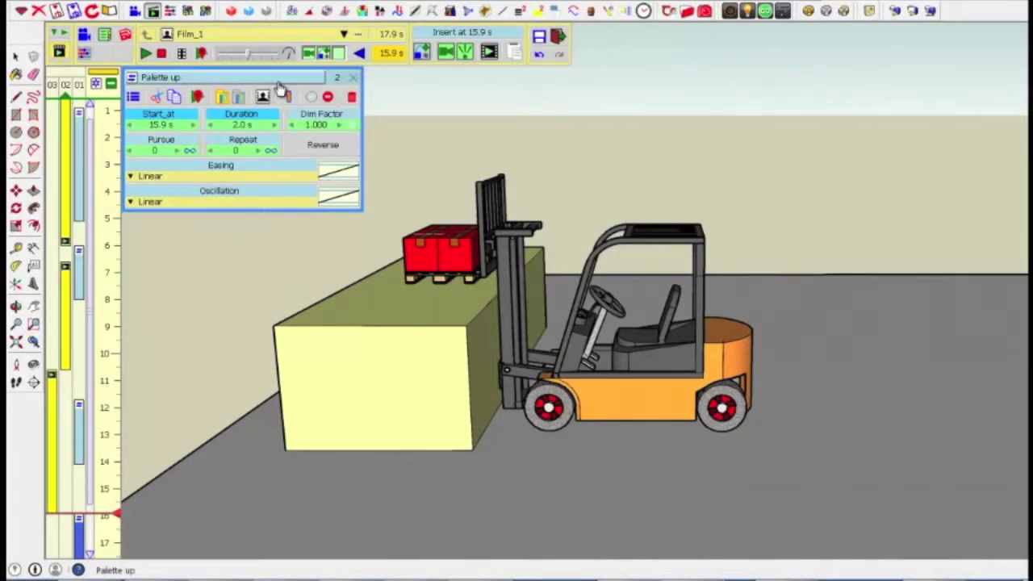
left_click(144, 58)
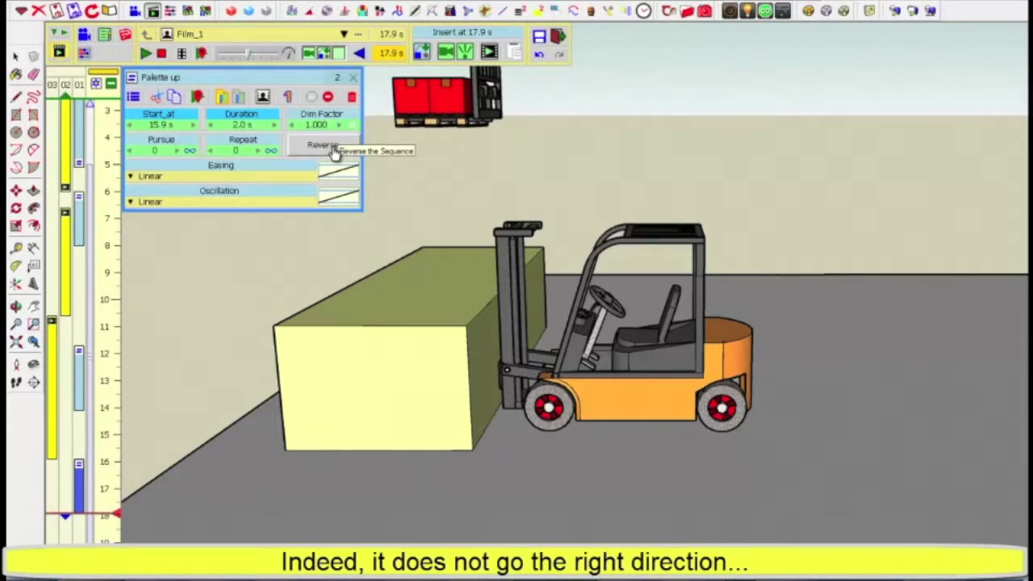
- Reverse the Palette up movement and replay the 15.9–17.9 s clip to check it
left_click(333, 149)
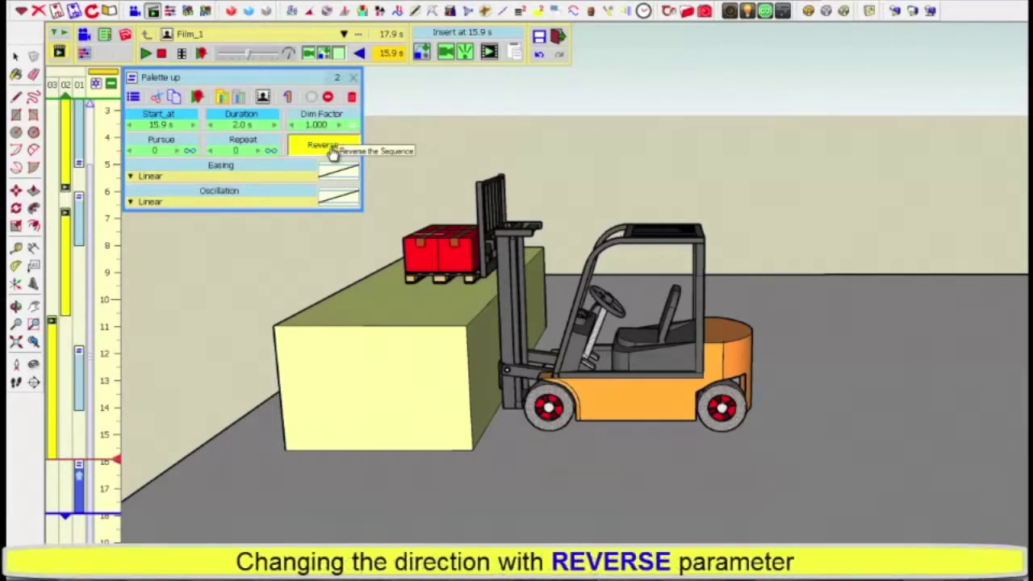
left_click(146, 54)
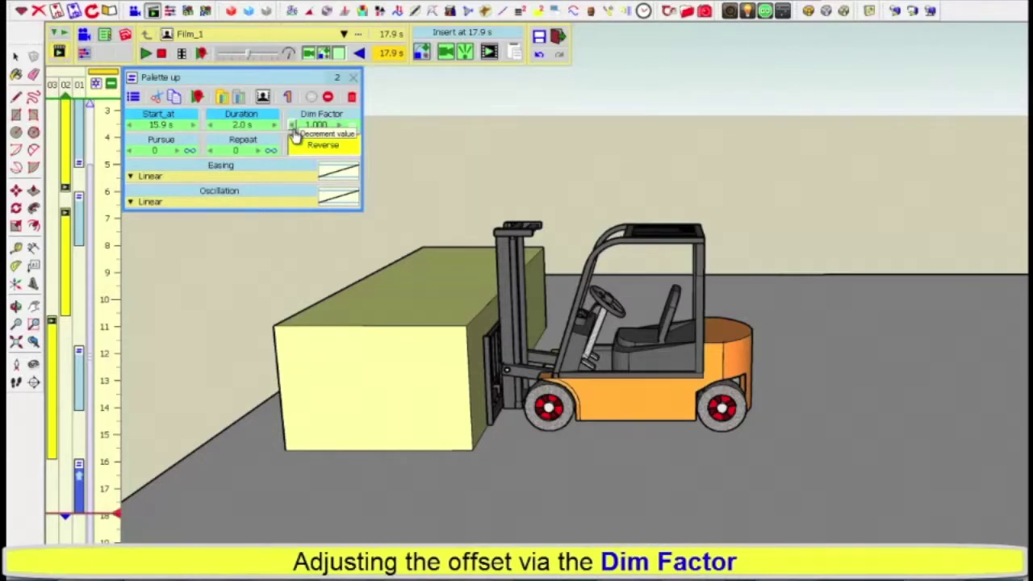
- Step the Palette up Dim Factor down from 1.000 through 0.700, 0.500 and 0.300 to 0.200
left_click(292, 129)
left_click(292, 129)
left_click(292, 129)
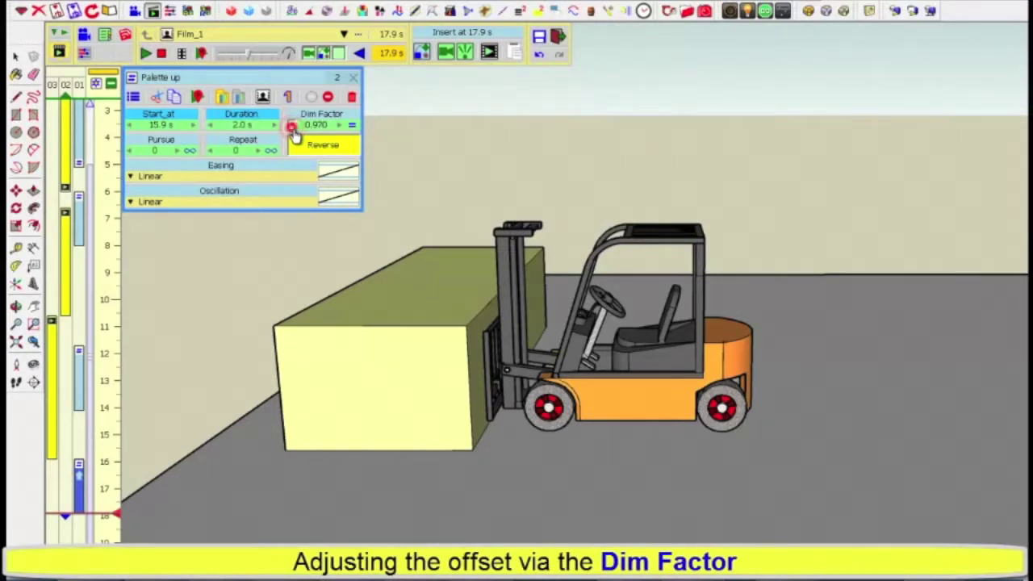
left_click(293, 130)
left_click(292, 129)
left_click(292, 129)
left_click(292, 129)
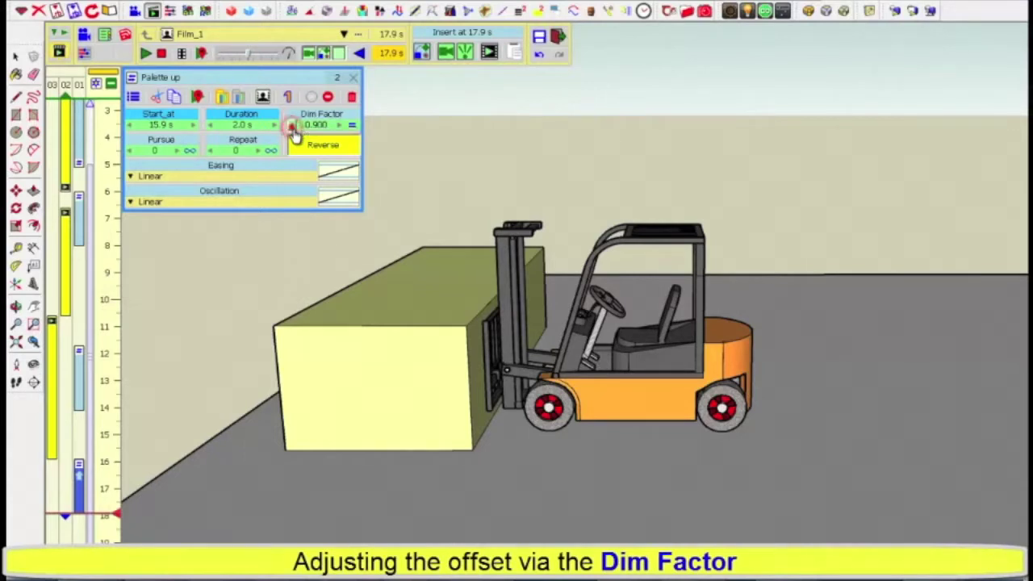
left_click(292, 127)
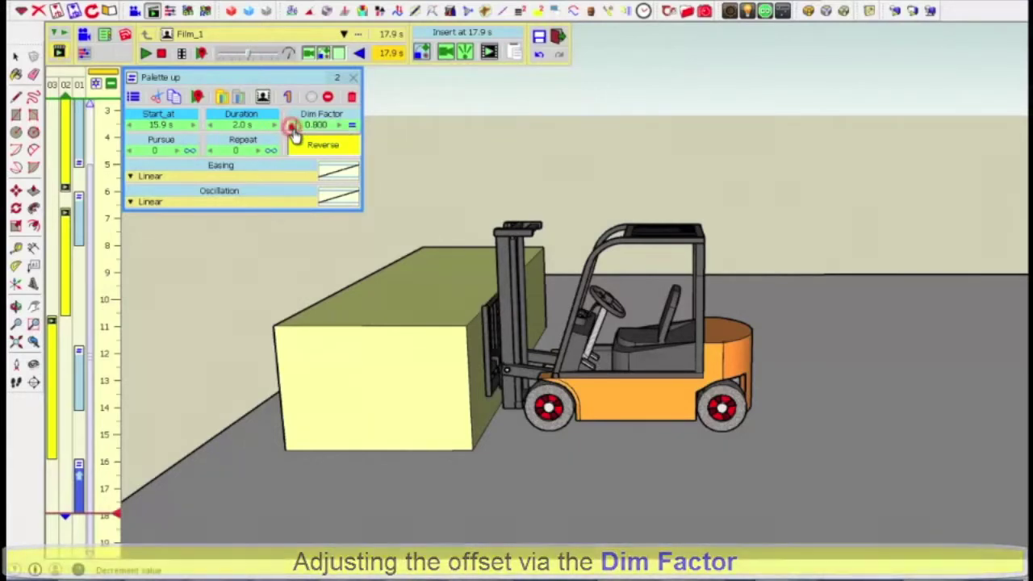
left_click(292, 127)
left_click(292, 128)
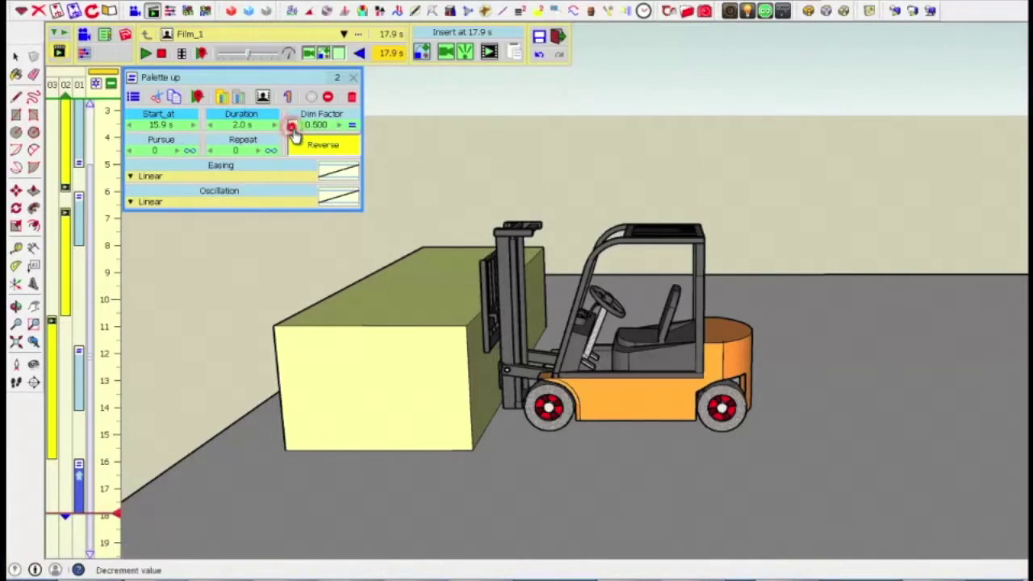
left_click(292, 127)
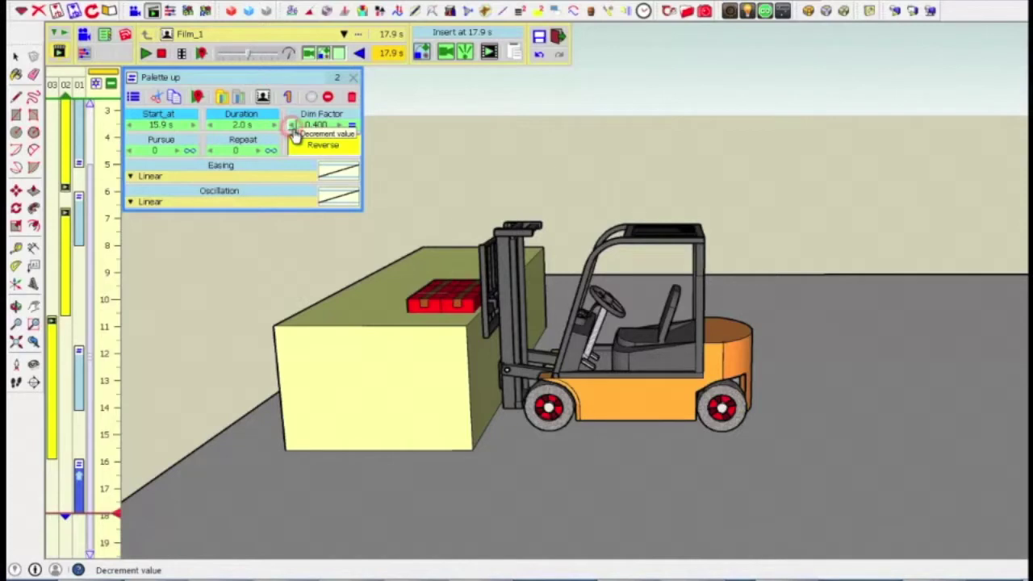
left_click(292, 127)
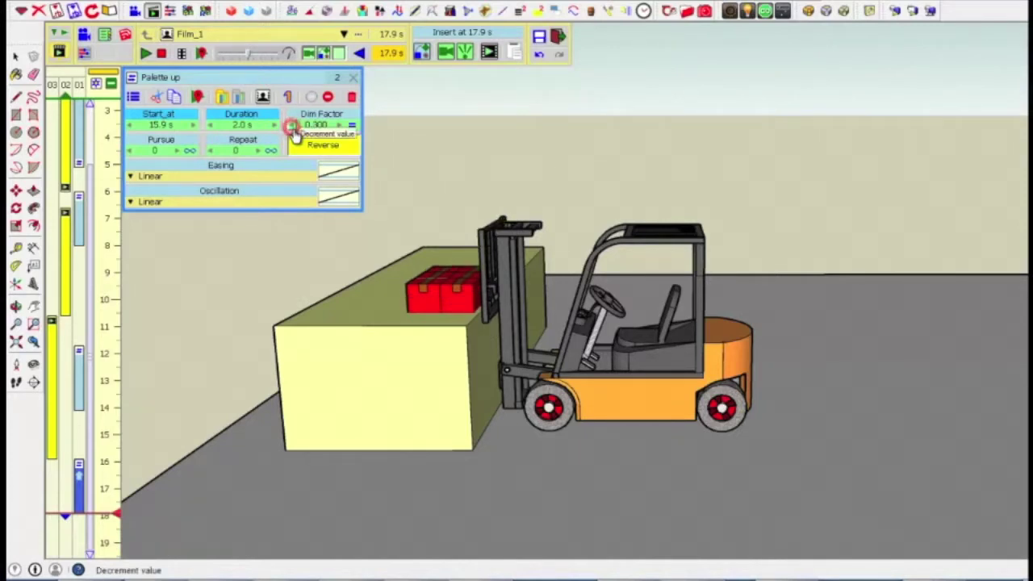
left_click(292, 127)
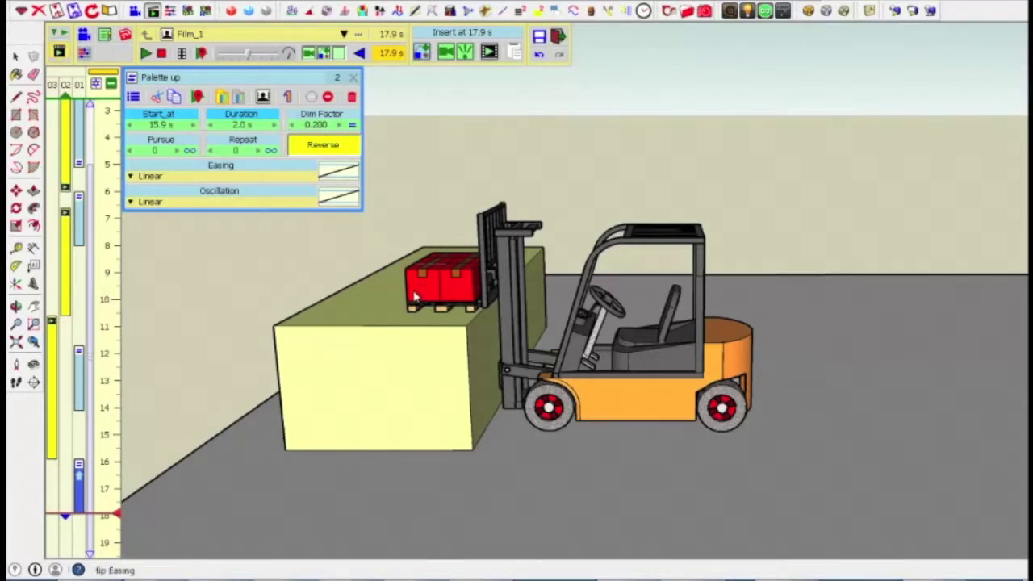
- Zoom in and orbit for a close-up of the pallet on the forks above the box top
scroll(414, 297, "up", 3)
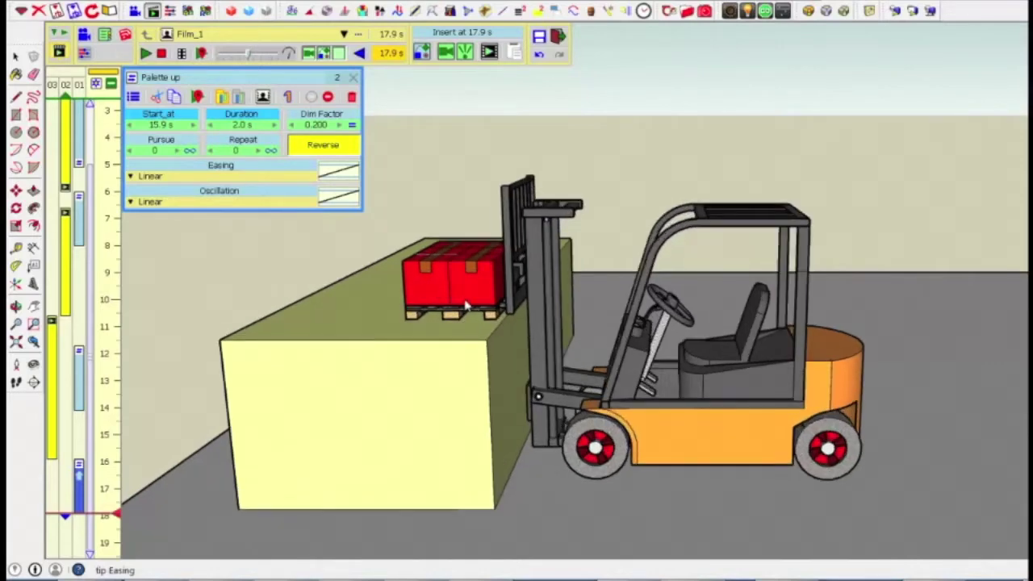
scroll(468, 306, "up", 2)
scroll(481, 315, "up", 2)
scroll(494, 325, "up", 1)
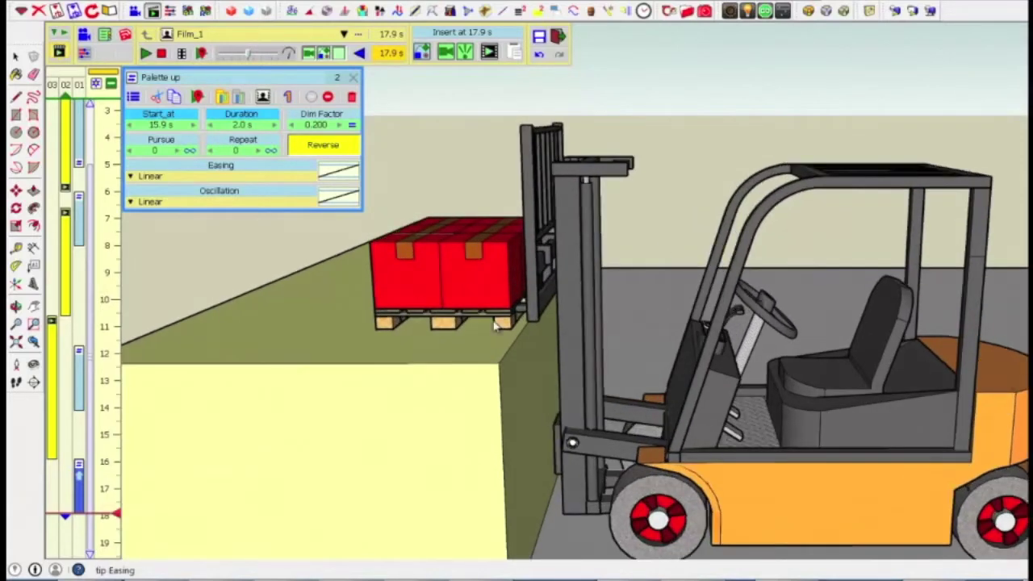
scroll(501, 328, "up", 1)
scroll(502, 331, "up", 1)
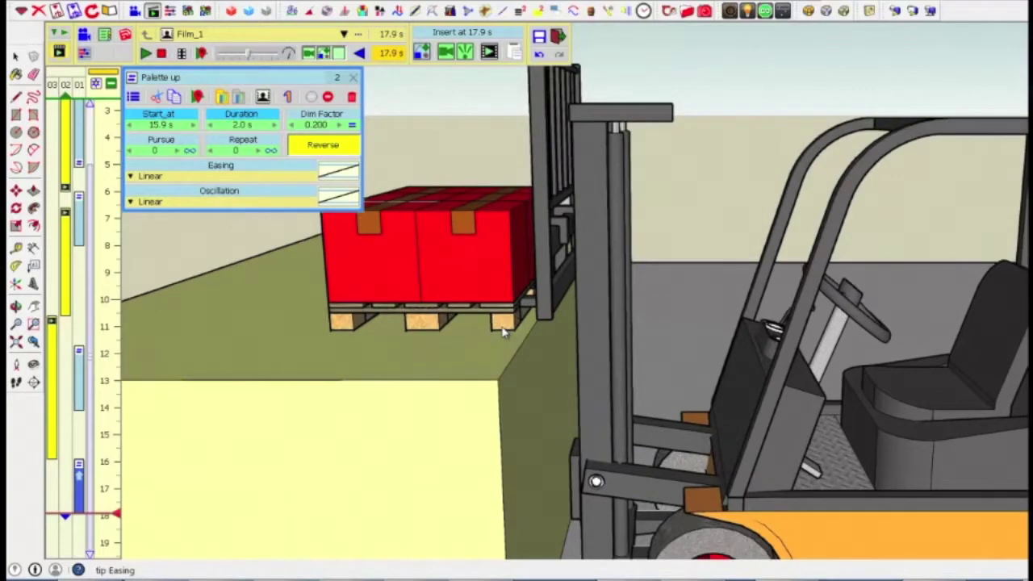
scroll(502, 331, "up", 1)
scroll(502, 331, "up", 1)
scroll(502, 331, "up", 1)
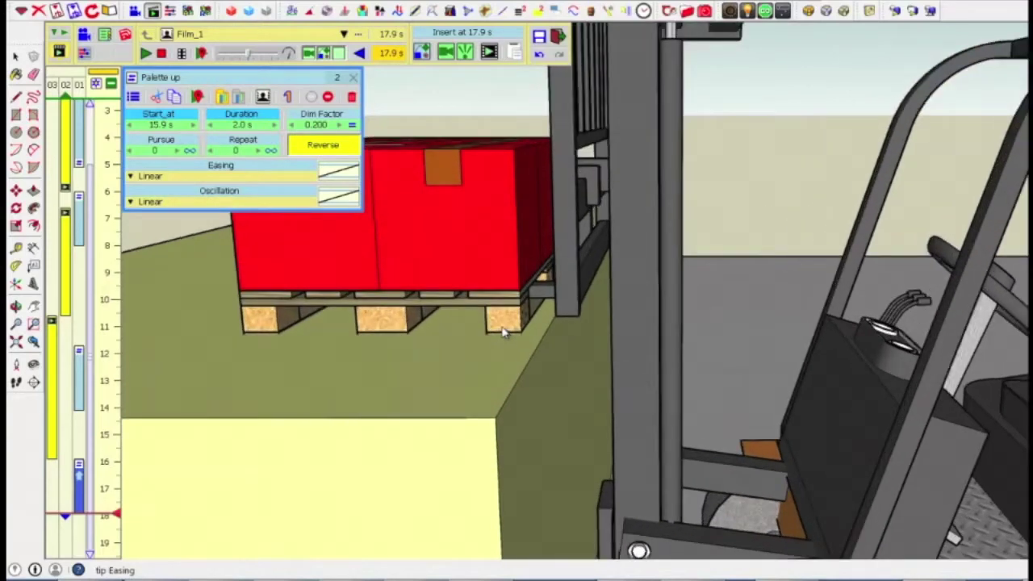
scroll(504, 331, "up", 1)
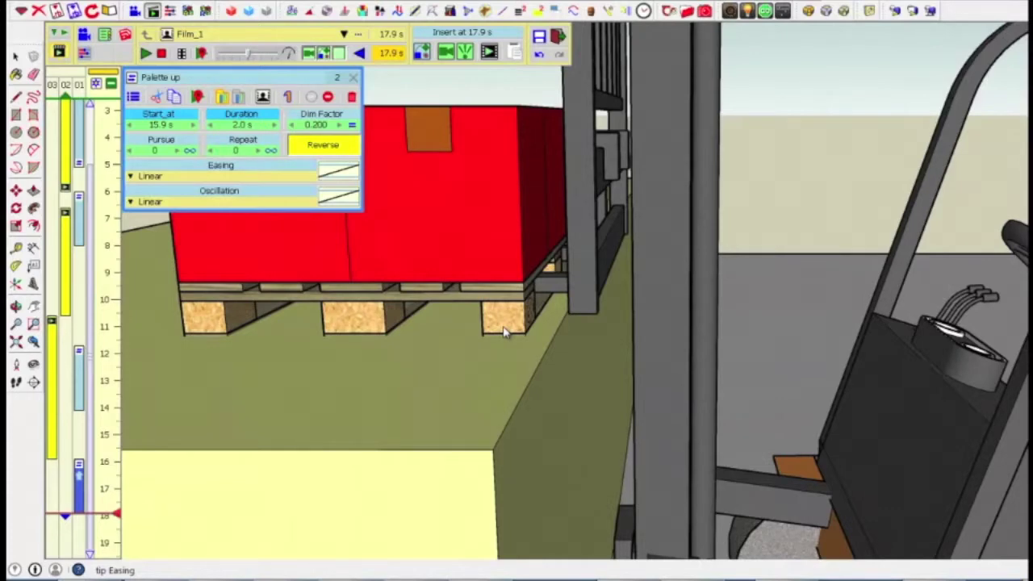
scroll(504, 331, "up", 1)
key("o")
left_click_drag(525, 304, 547, 284)
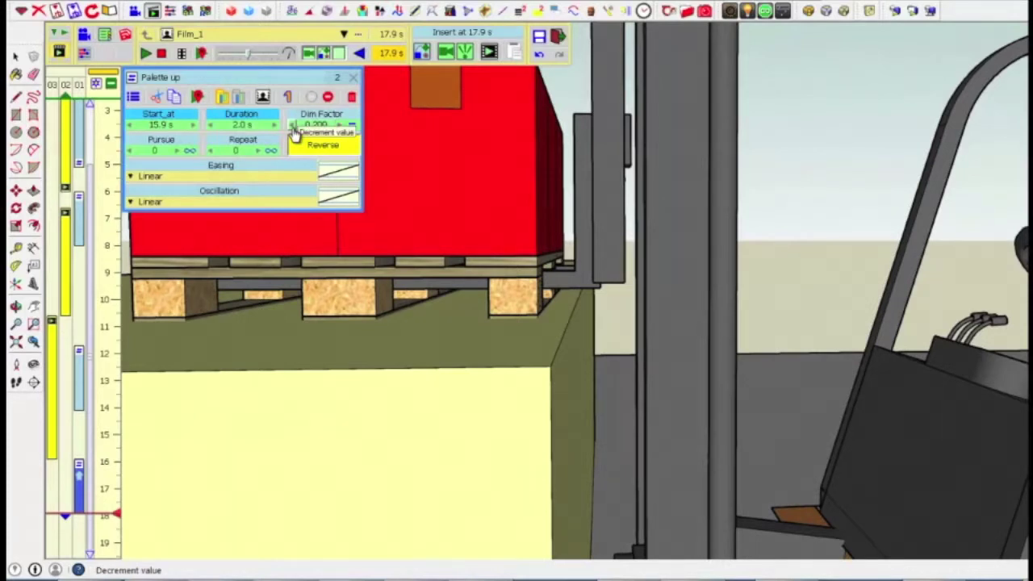
- Lower the Dim Factor to 0.180, cancel the value entry box, then raise it back to 0.190
left_click(291, 127)
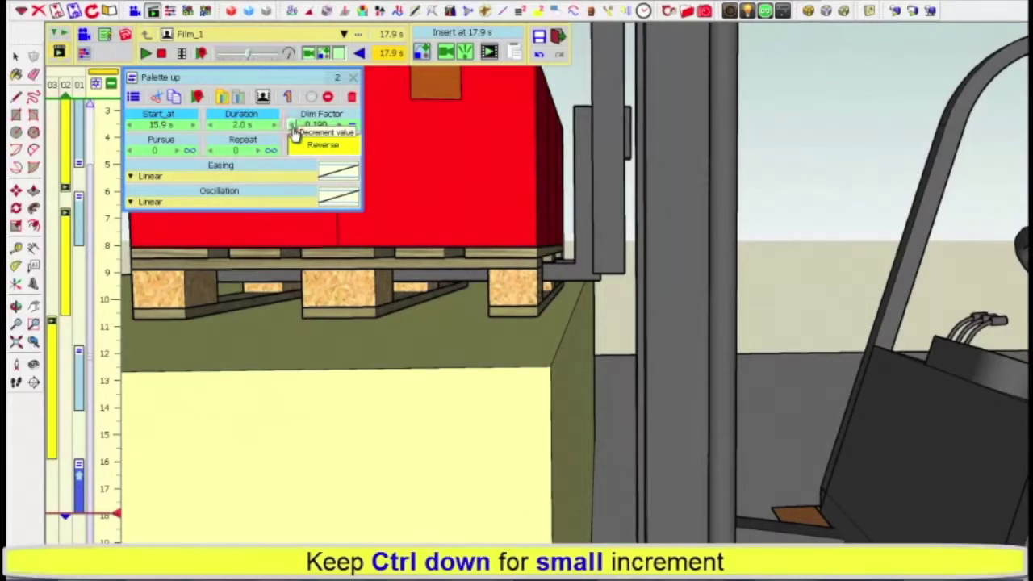
left_click(292, 127, "ctrl")
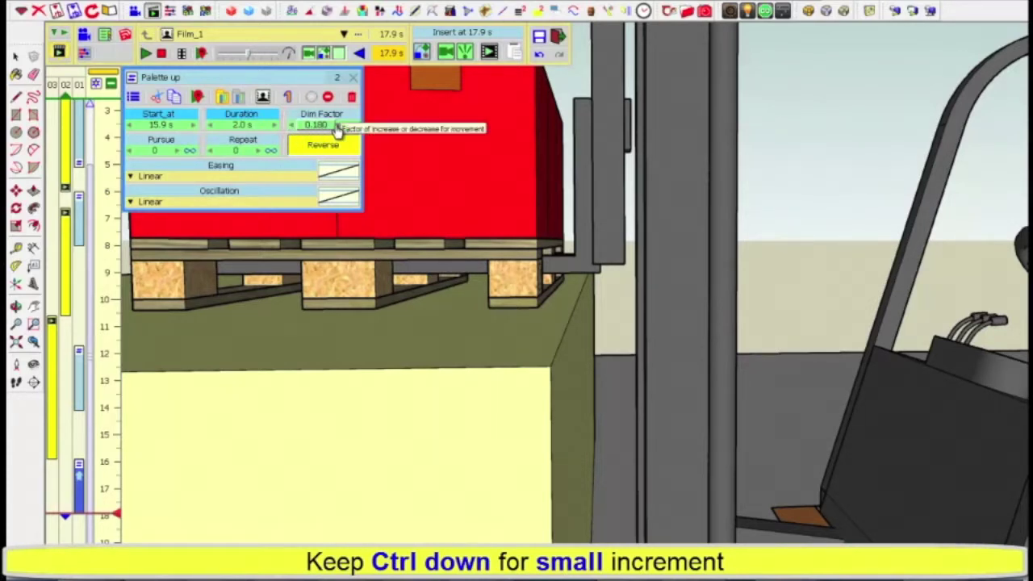
left_click(338, 126)
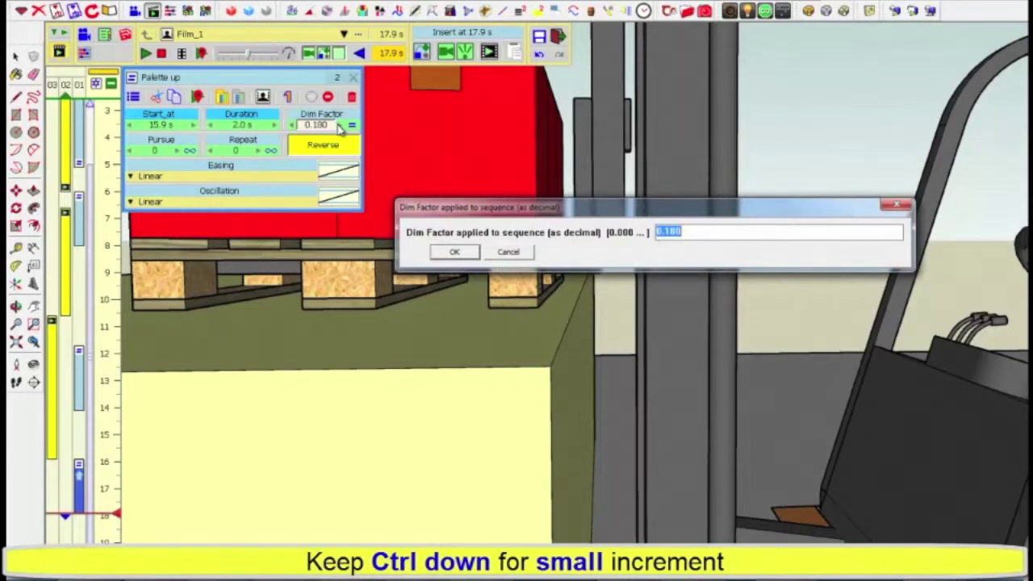
left_click(521, 252)
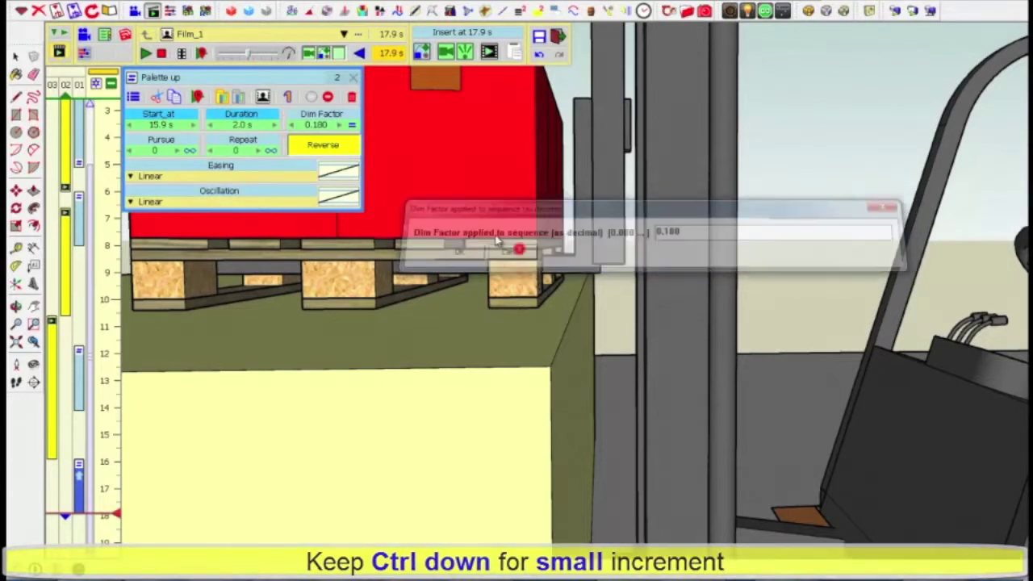
left_click(341, 127)
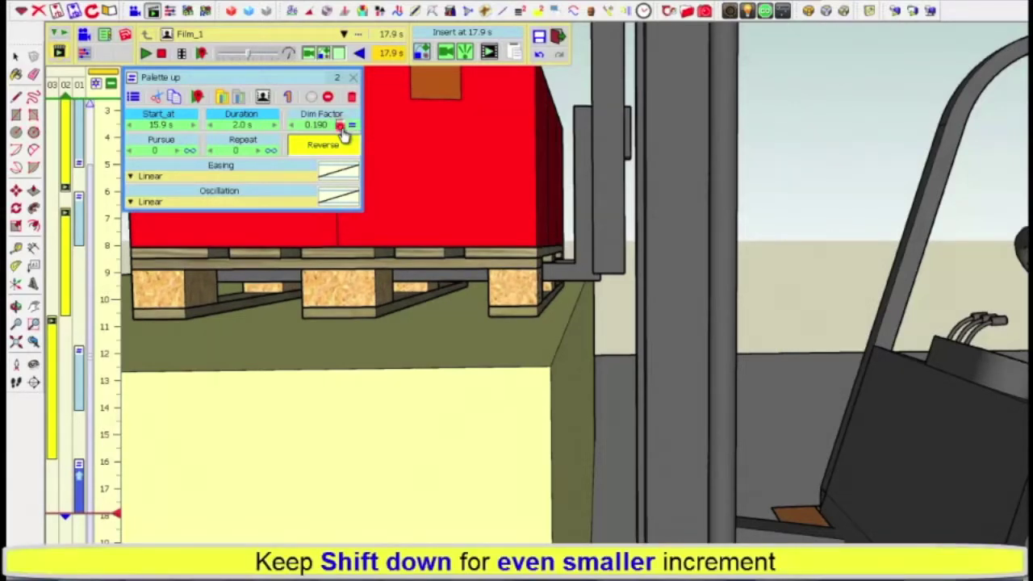
- Raise the Dim Factor to 0.200, then nudge it down in 0.001 steps to 0.191
left_click(340, 126)
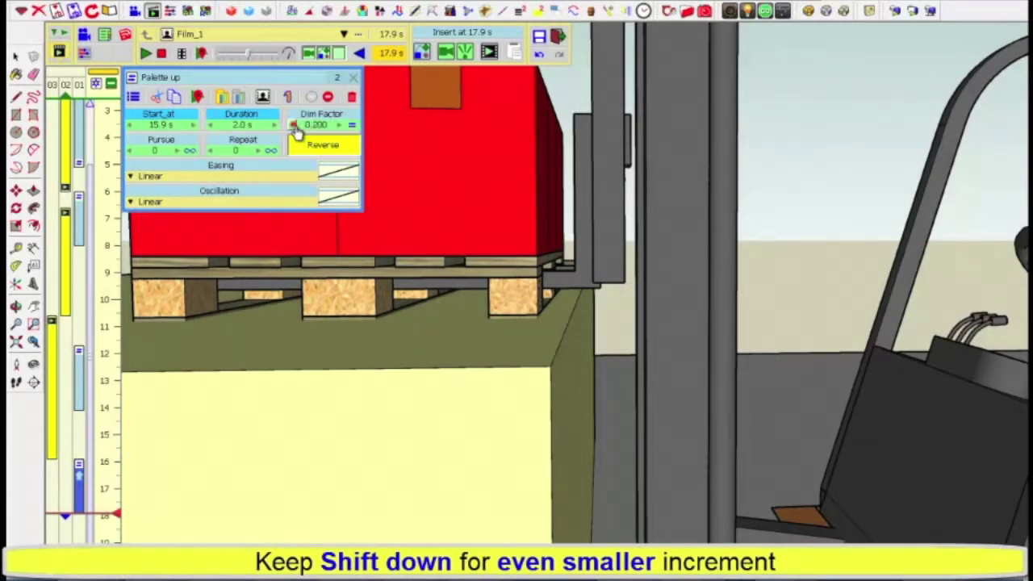
left_click(294, 126, "shift")
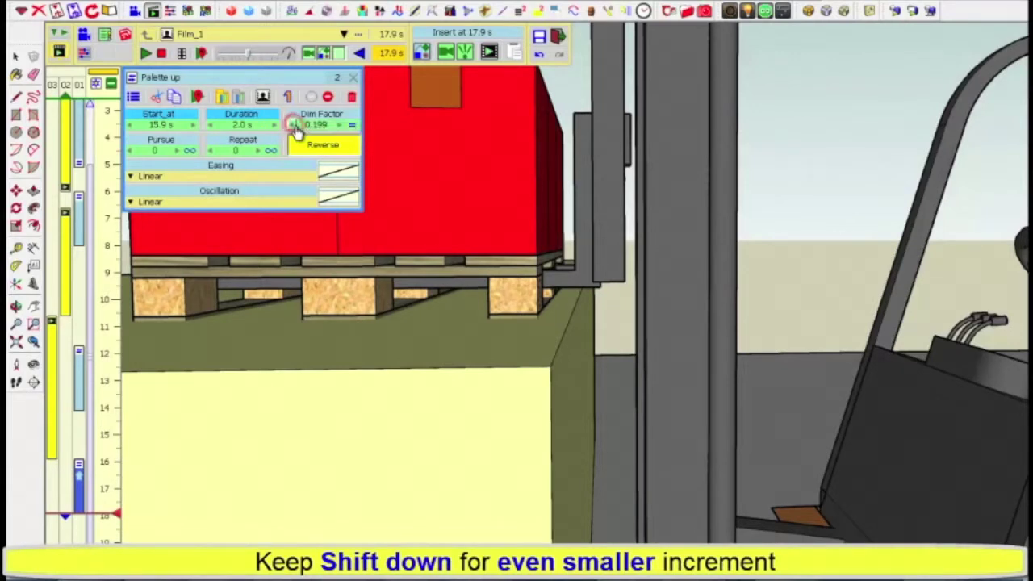
left_click(293, 126, "shift")
left_click(293, 126, "shift")
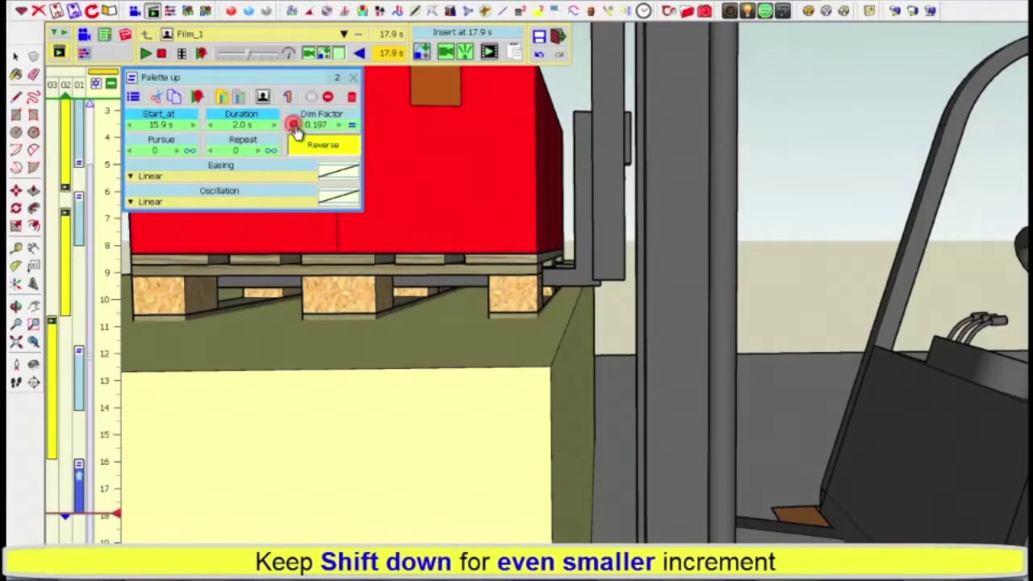
left_click(294, 126, "shift")
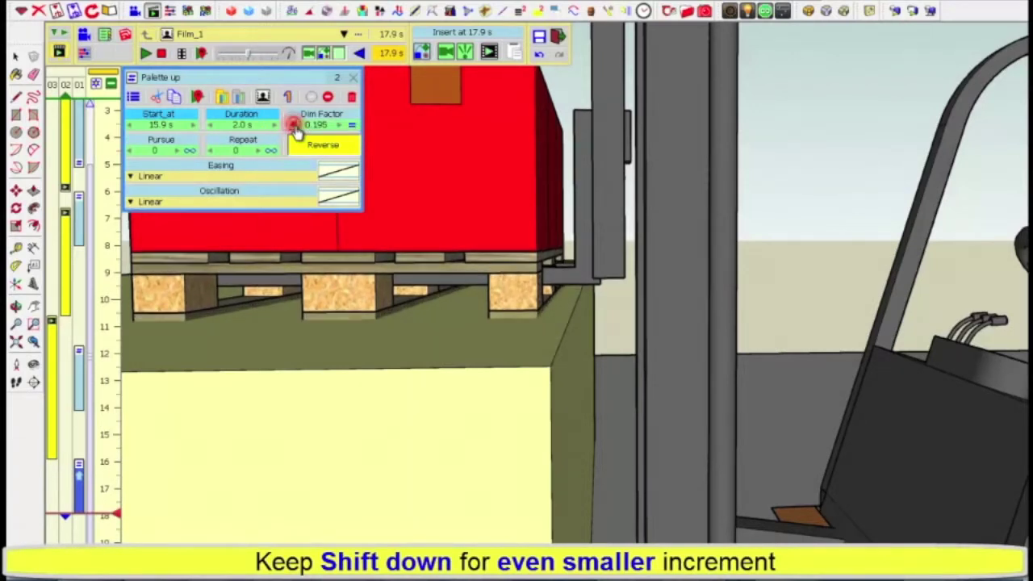
left_click(294, 126, "shift")
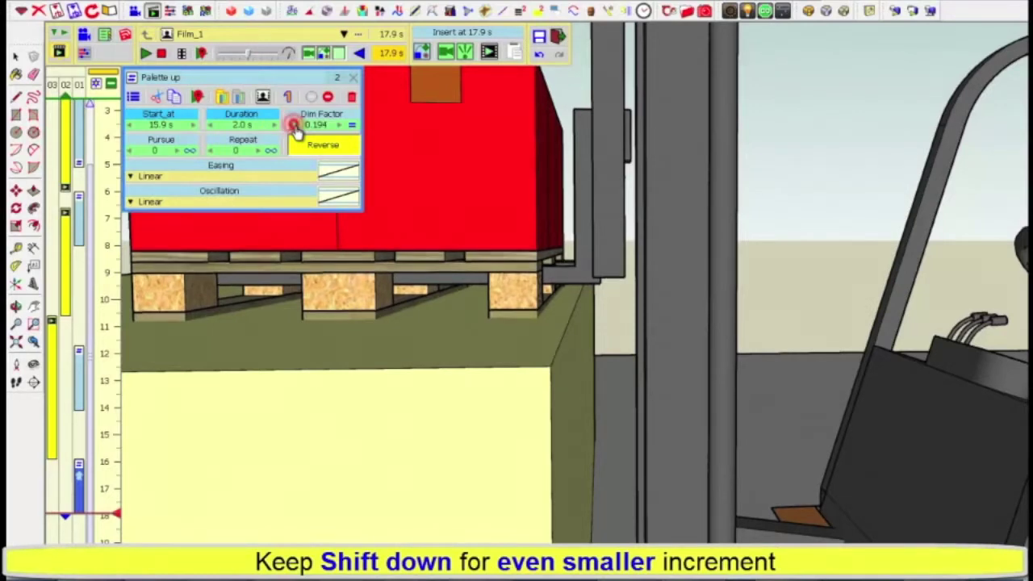
left_click(294, 126, "shift")
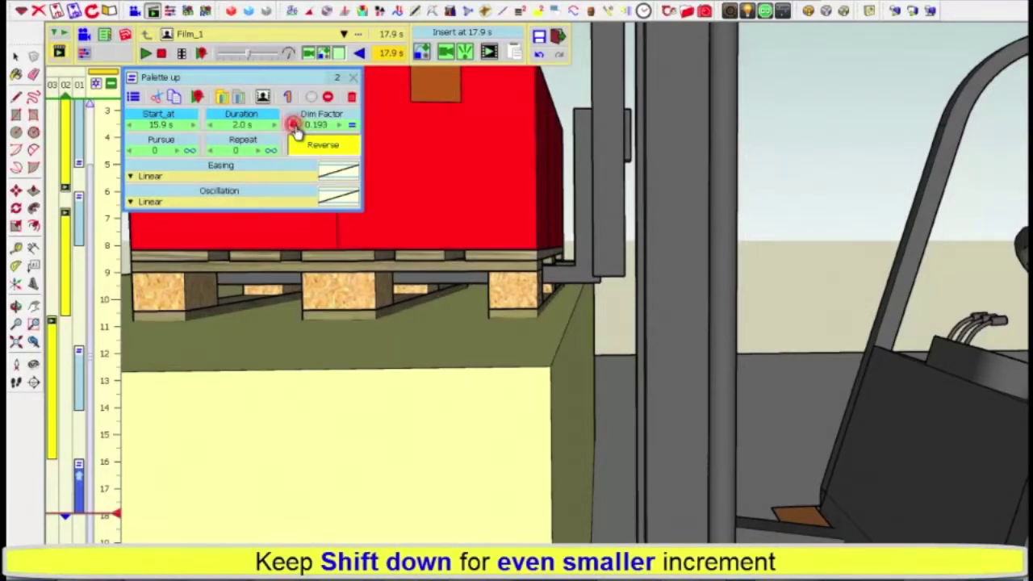
left_click(294, 126, "shift")
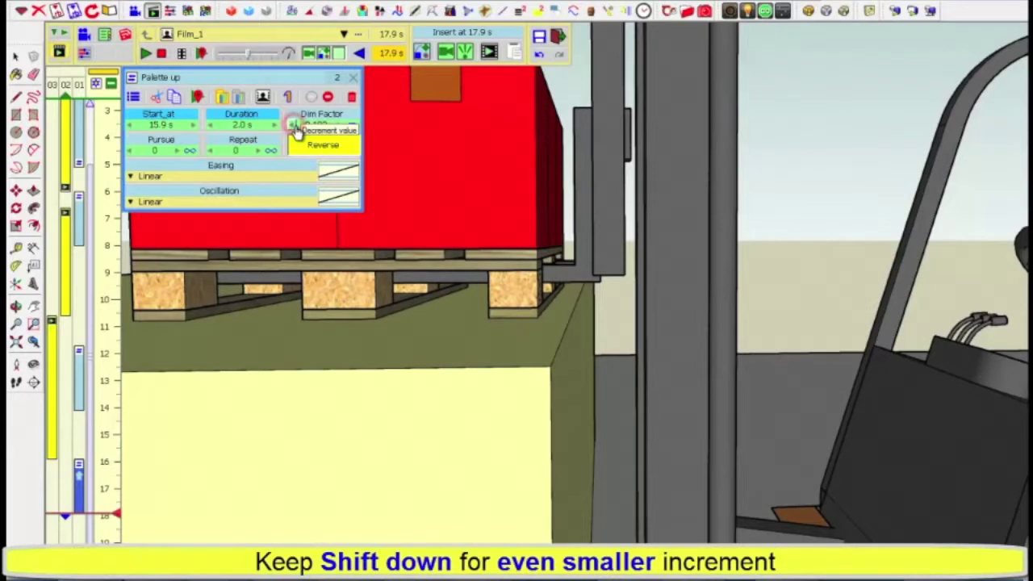
left_click(293, 126, "shift")
left_click(294, 126, "shift")
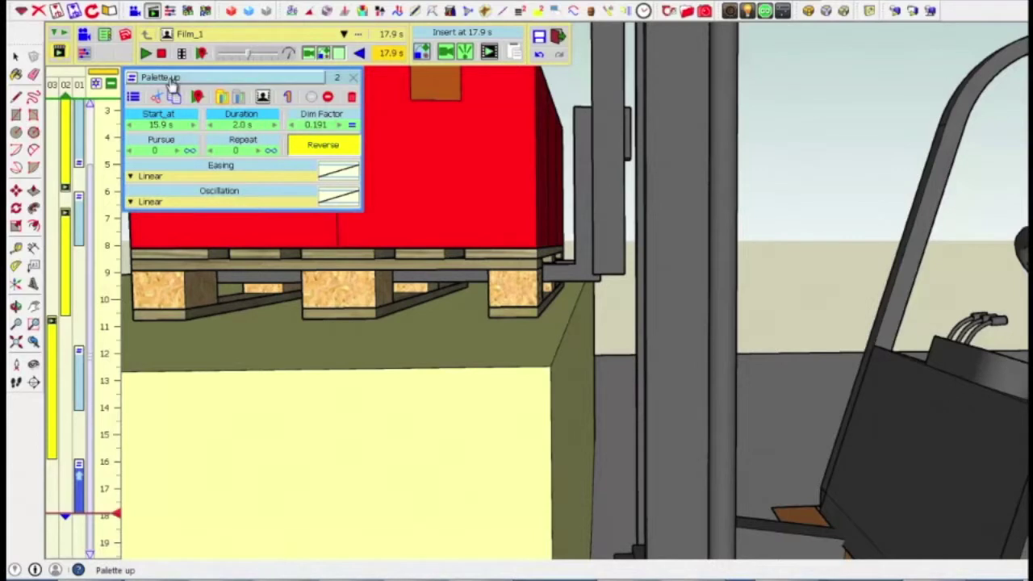
left_click(111, 432)
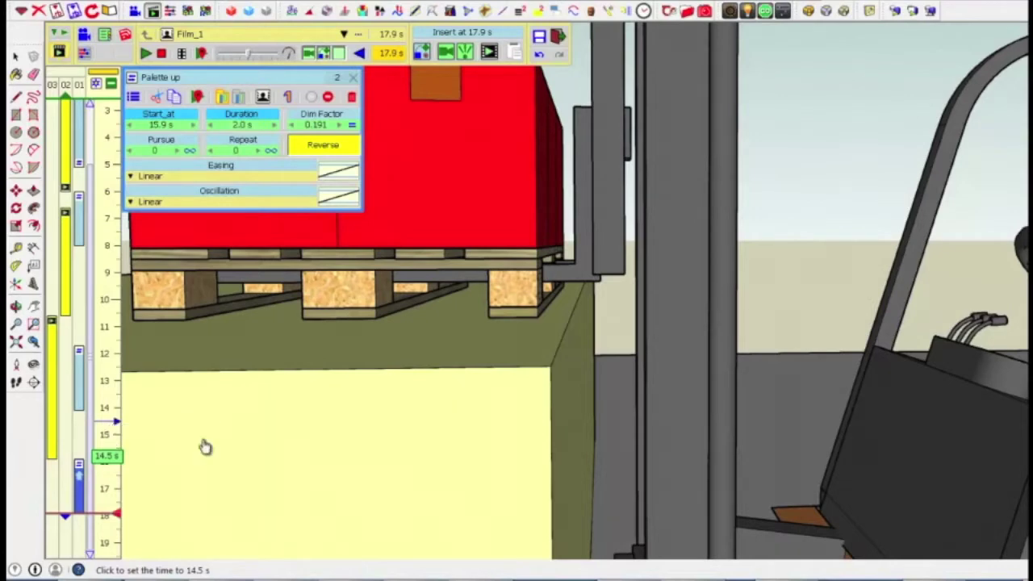
- Orbit the camera lower and wider around the pallet resting on the box top beside the forks
key("o")
mouse_move(360, 488)
left_mouse_down()
mouse_move(343, 458)
mouse_move(323, 452)
mouse_move(267, 468)
mouse_move(328, 482)
left_mouse_up()
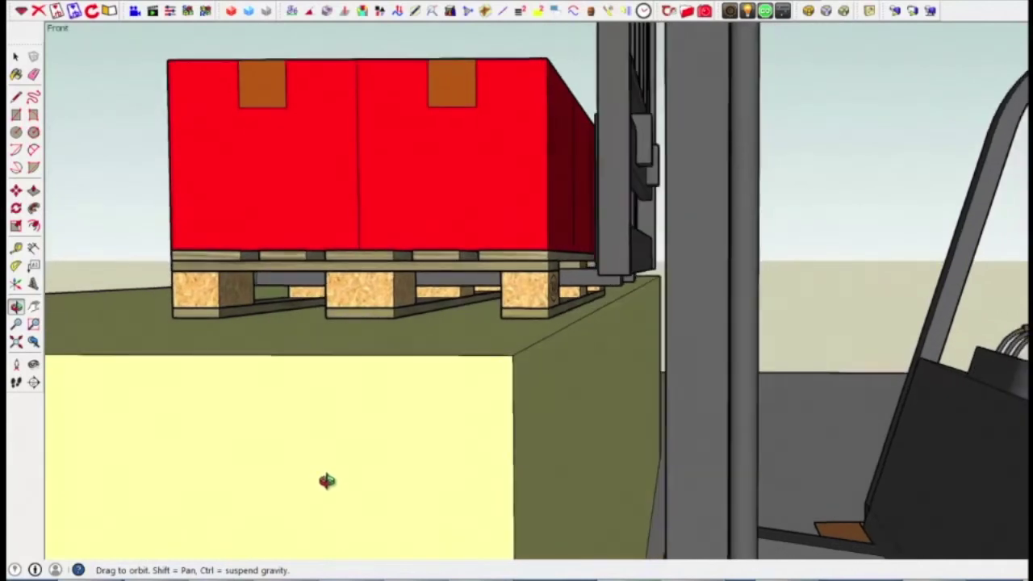
middle_click_drag(328, 482, 328, 484)
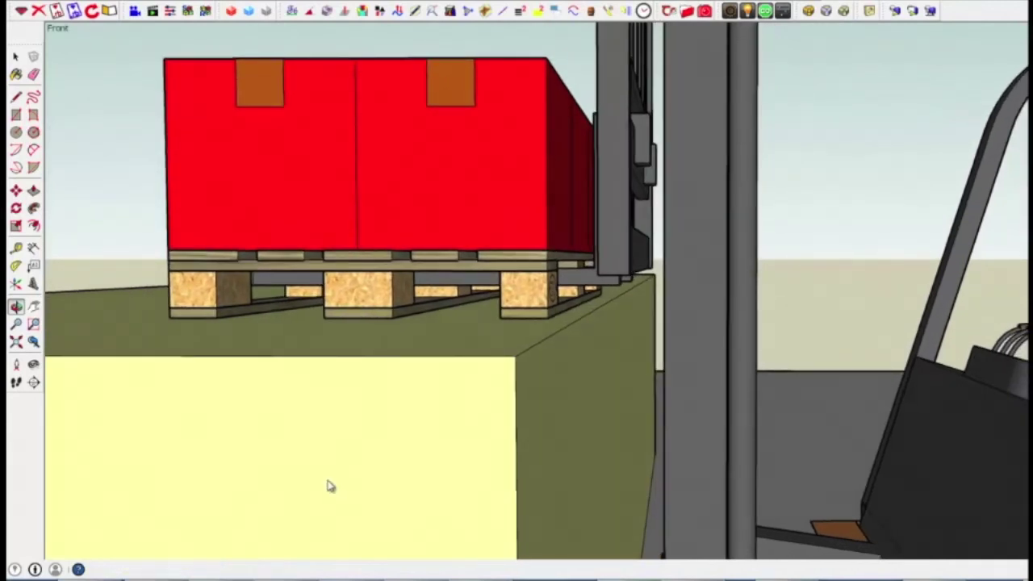